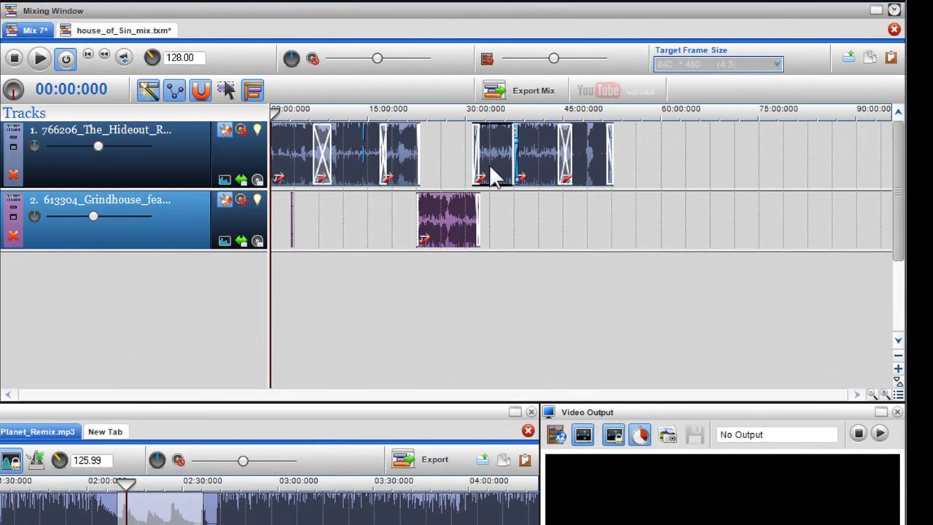
# Delete the Geko segment just after 30:00 from track 1.
pyautogui.click(490, 164)
pyautogui.scroll(1, 485, 288)
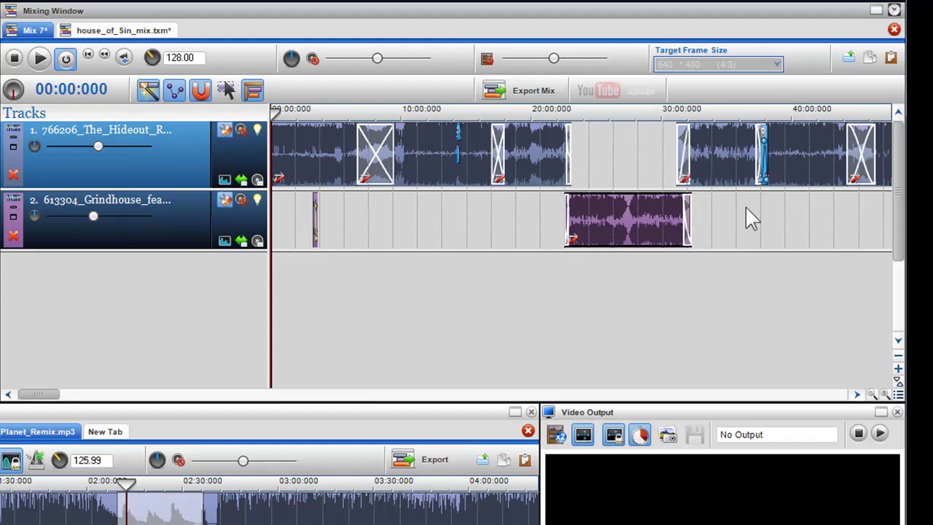
pyautogui.click(747, 175)
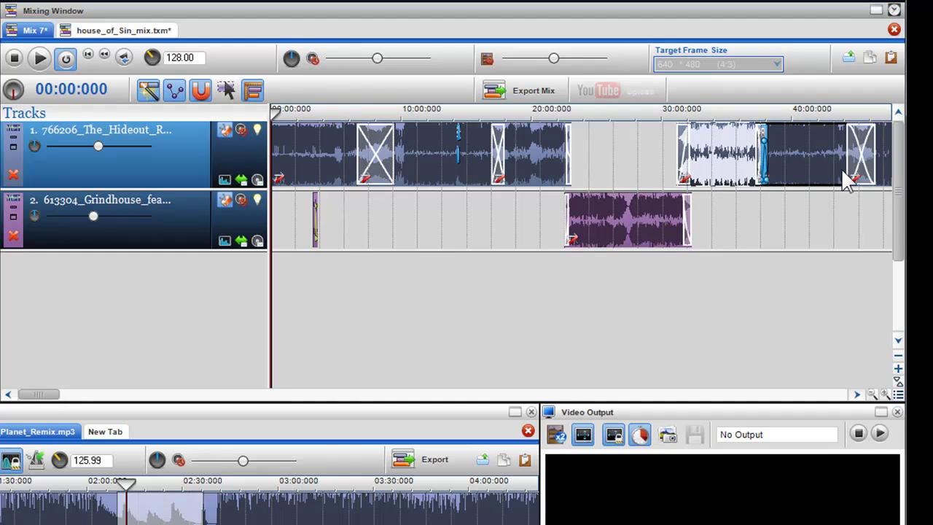
pyautogui.scroll(-1, 839, 175)
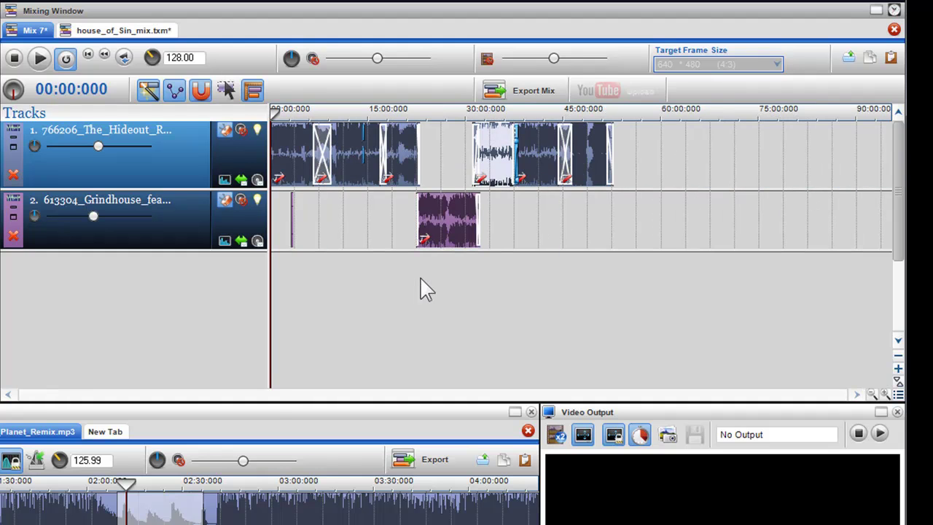
pyautogui.scroll(1, 426, 290)
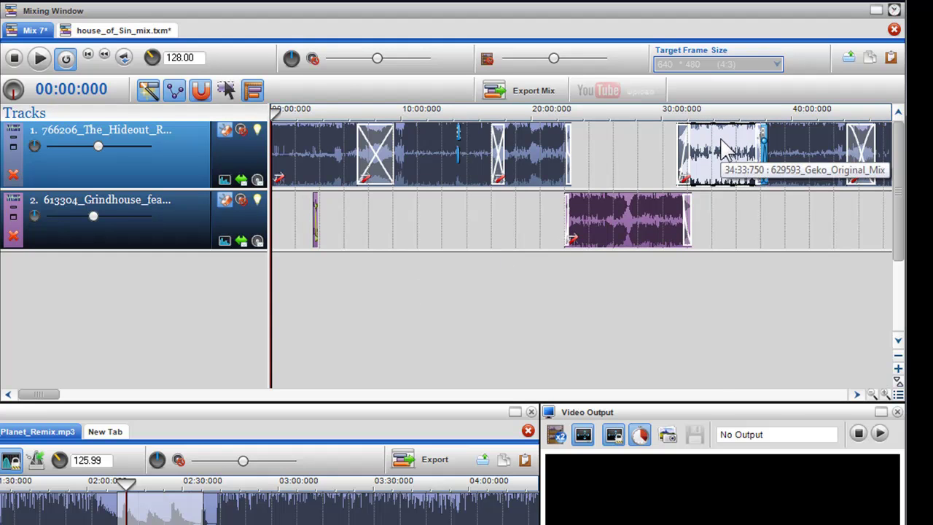
pyautogui.rightClick(722, 143)
pyautogui.moveTo(734, 207)
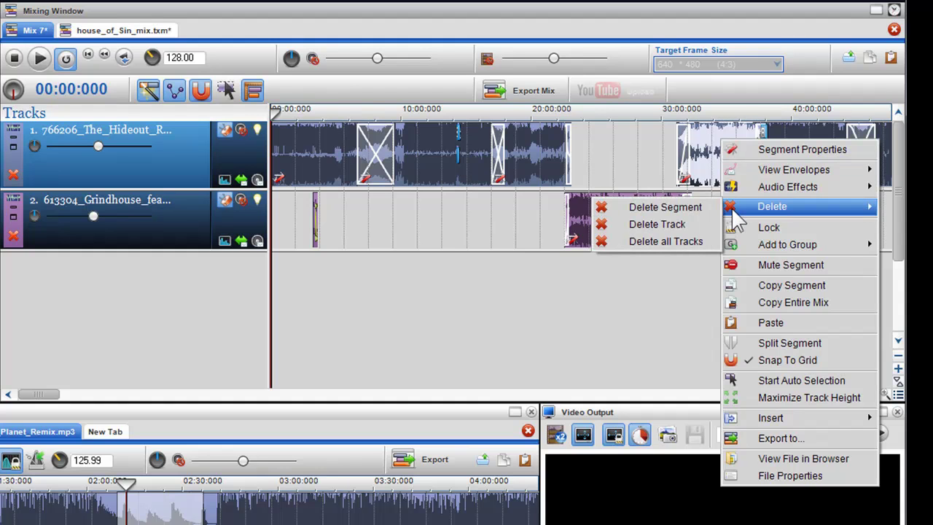
pyautogui.click(689, 207)
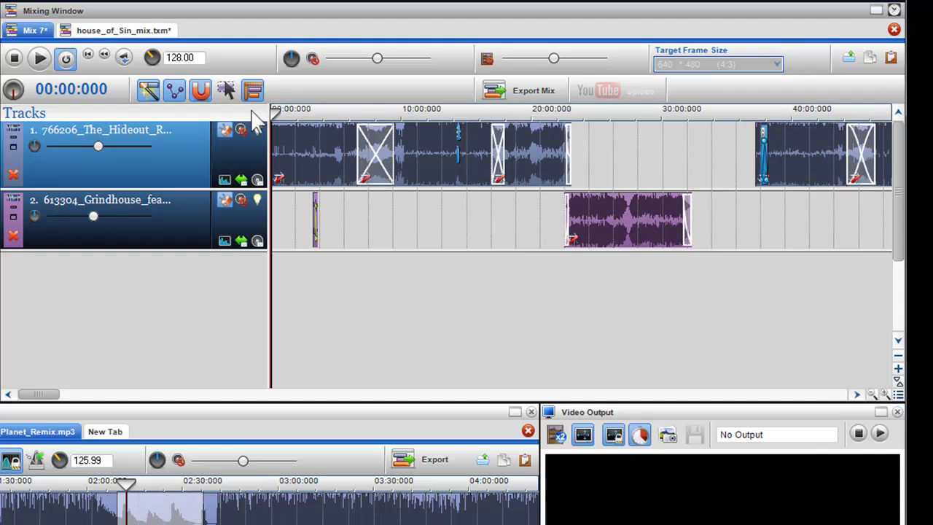
# Box-select the first track-1 clip and the purple track-2 clip, then lock them.
pyautogui.click(228, 90)
pyautogui.moveTo(281, 137); pyautogui.dragTo(646, 265)
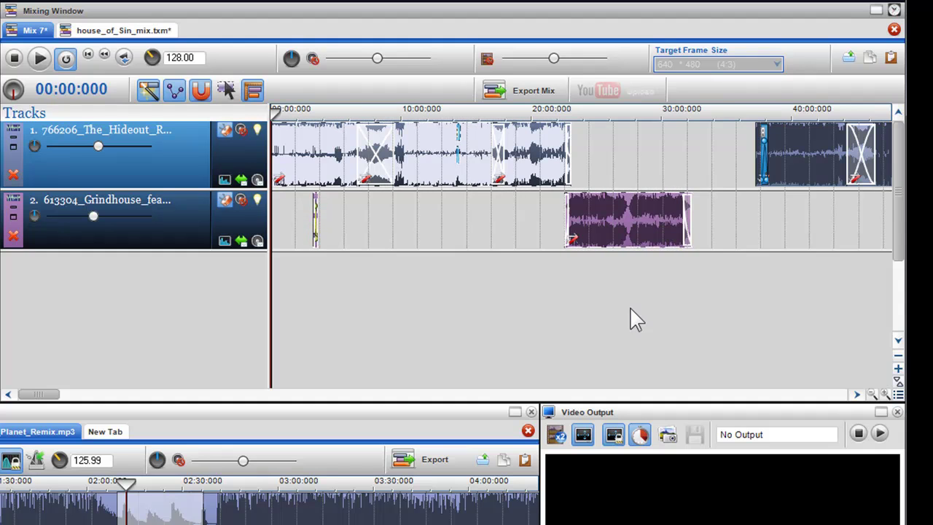
pyautogui.rightClick(473, 144)
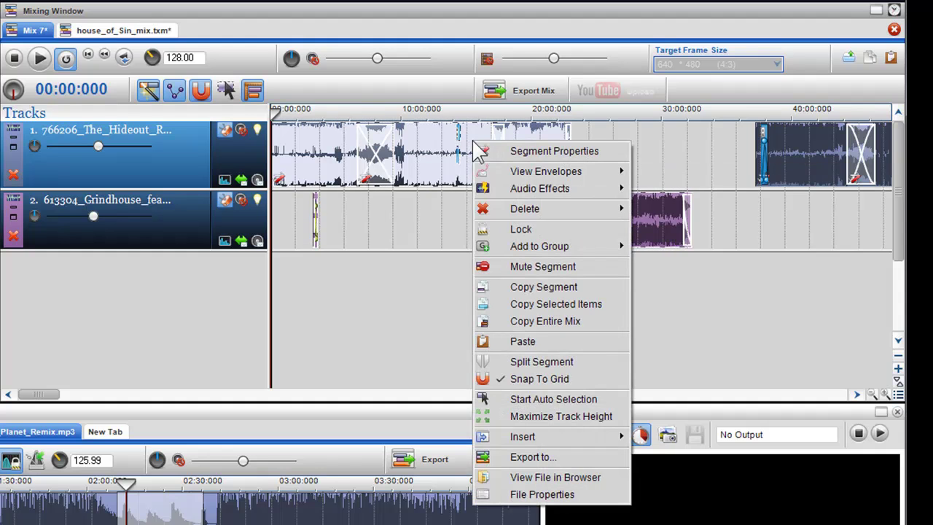
pyautogui.click(533, 229)
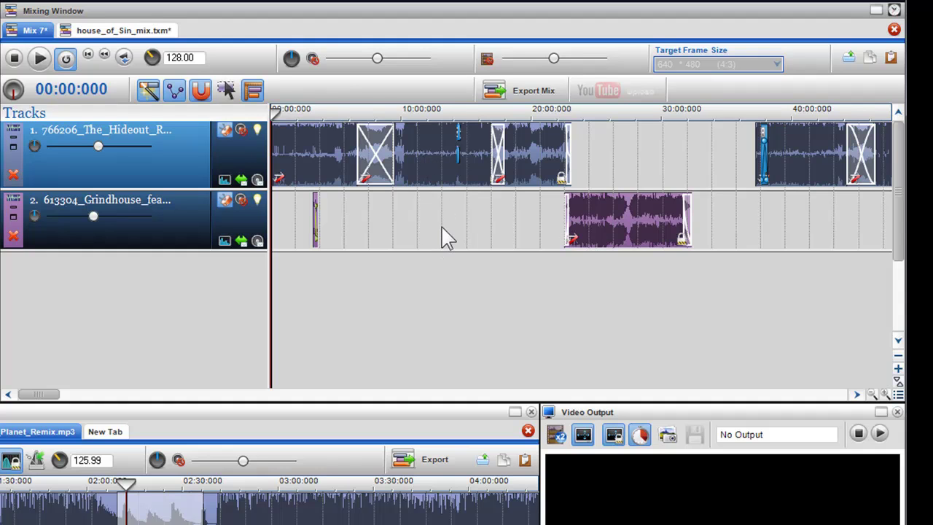
# Add the second track-1 segment to Group 1, then slide it later along track 1.
pyautogui.scroll(-2, 443, 237)
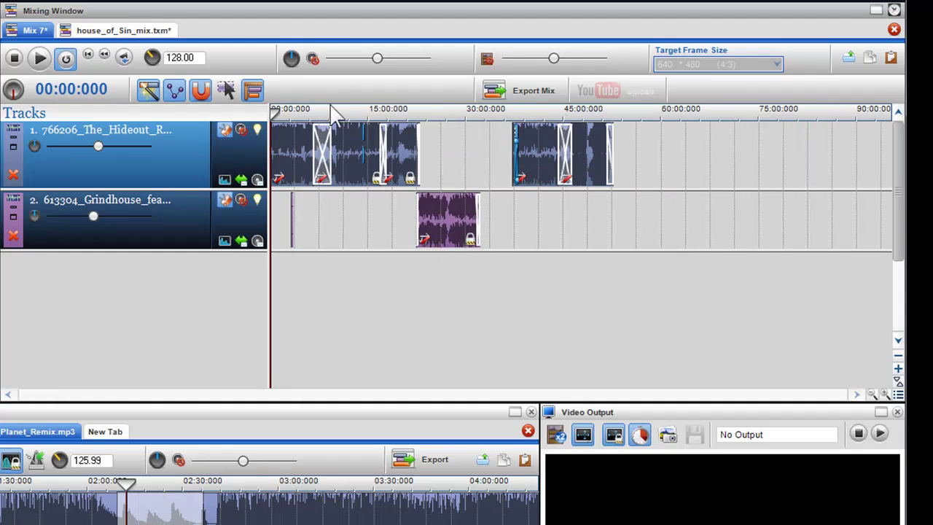
pyautogui.click(227, 90)
pyautogui.moveTo(510, 142); pyautogui.dragTo(629, 171)
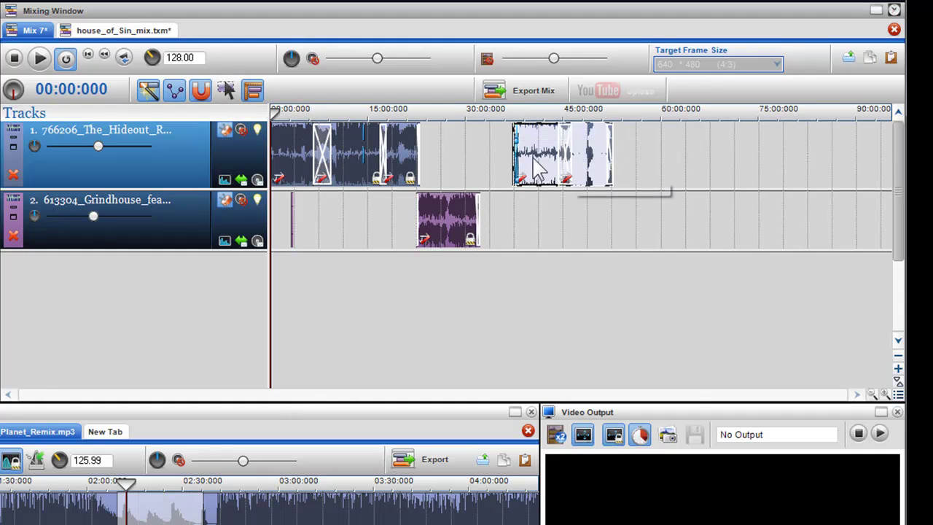
pyautogui.rightClick(543, 168)
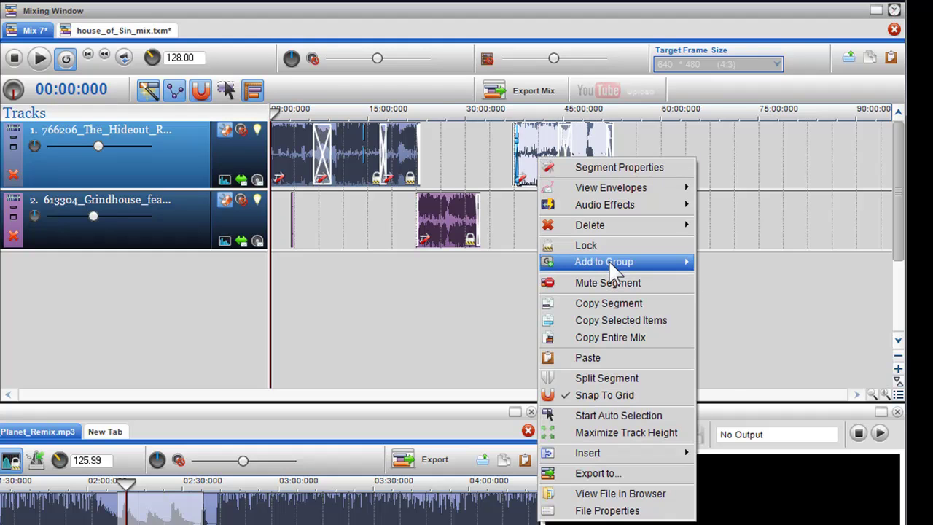
pyautogui.moveTo(607, 262)
pyautogui.click(722, 267)
pyautogui.click(604, 233)
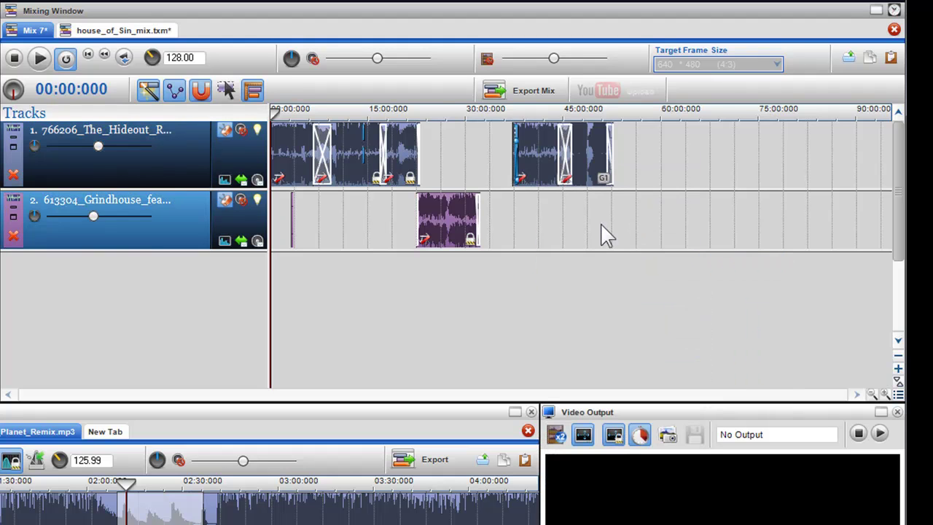
pyautogui.moveTo(537, 175); pyautogui.dragTo(579, 168)
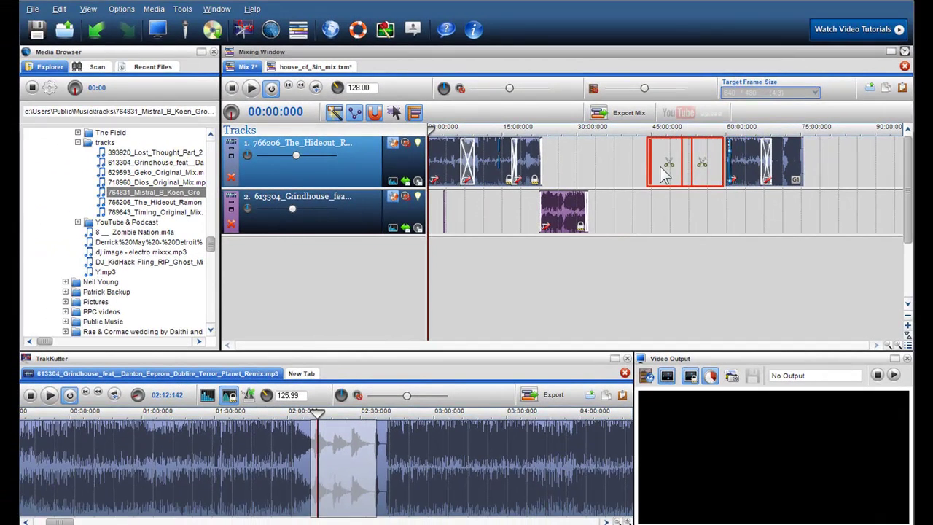
# Drop the grouped segment near 45:00 and add the 764831 Mistral file to track 1 at 32:00.
pyautogui.moveTo(663, 175); pyautogui.dragTo(661, 173)
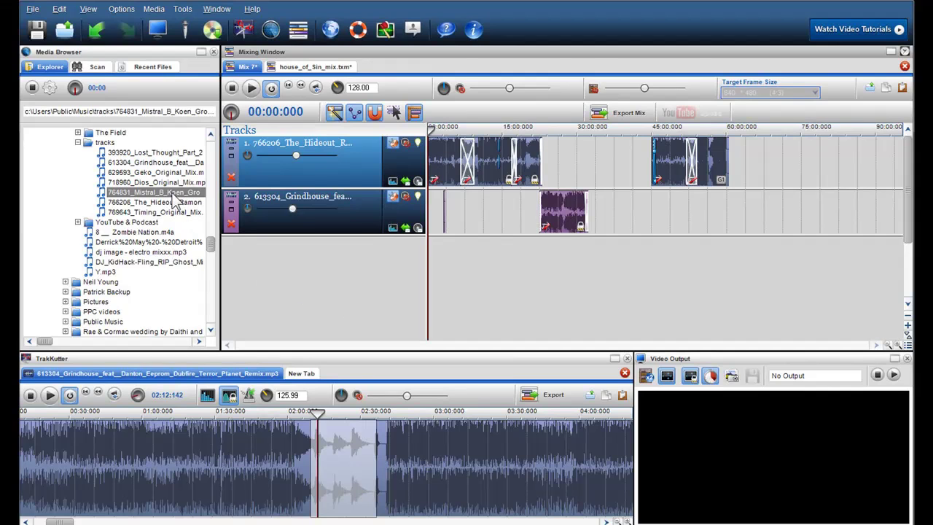
pyautogui.moveTo(173, 195); pyautogui.dragTo(482, 226)
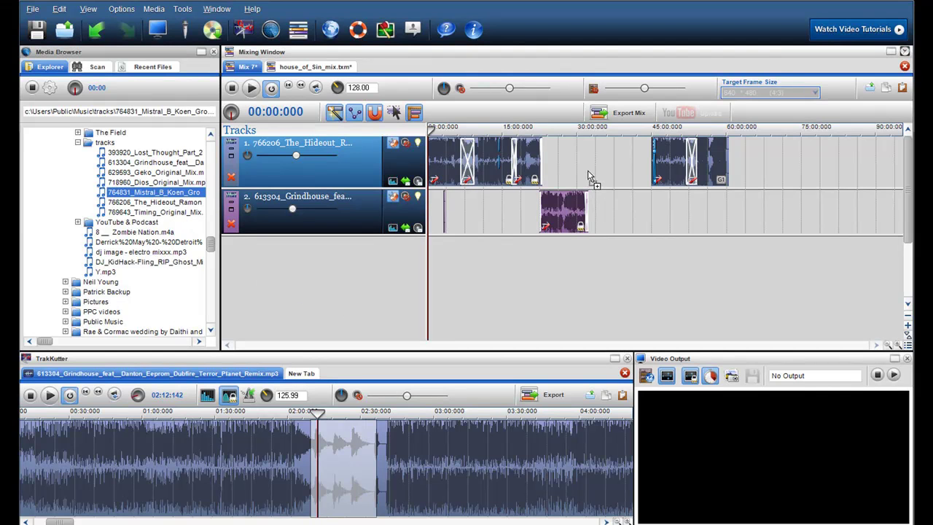
pyautogui.moveTo(591, 178); pyautogui.dragTo(594, 178)
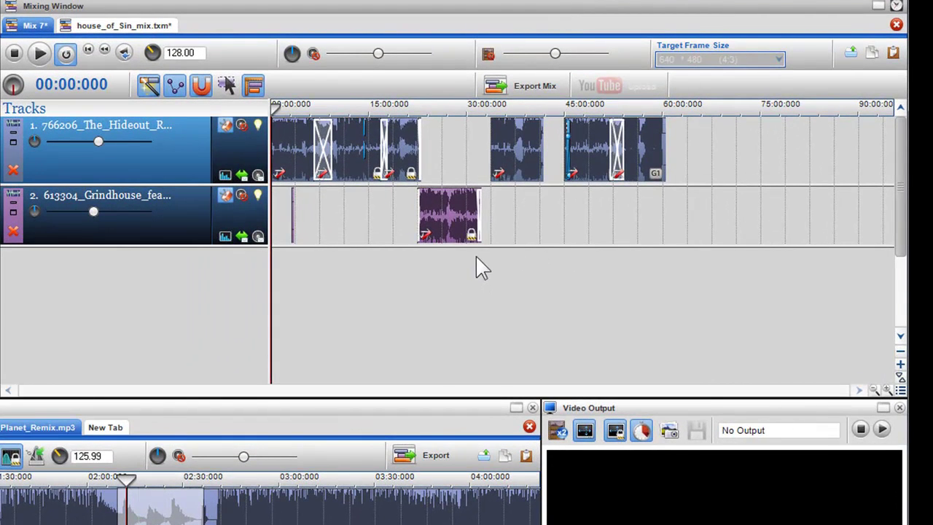
pyautogui.click(478, 257)
pyautogui.scroll(5, 503, 266)
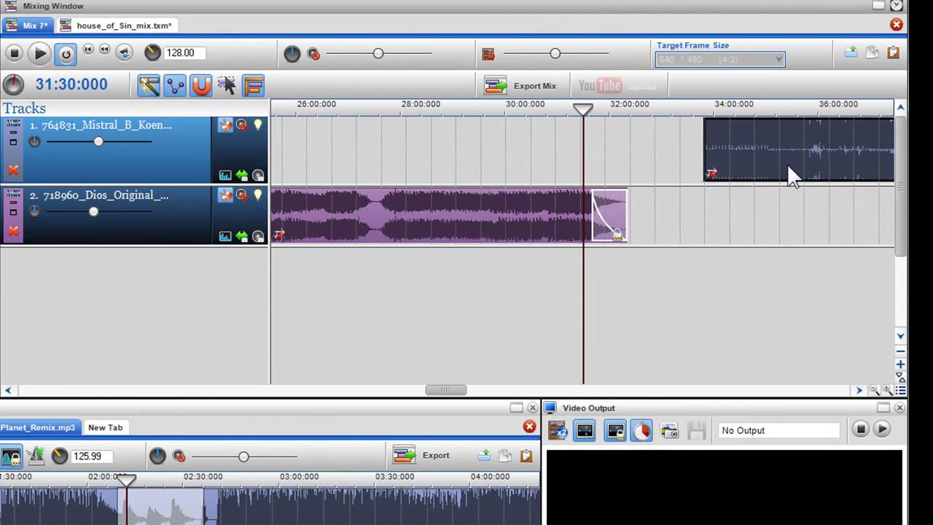
pyautogui.moveTo(768, 166); pyautogui.dragTo(669, 178)
# Nudge the Mistral clip slightly earlier so its beats match at 32:00.
pyautogui.click(610, 256)
pyautogui.scroll(8, 616, 268)
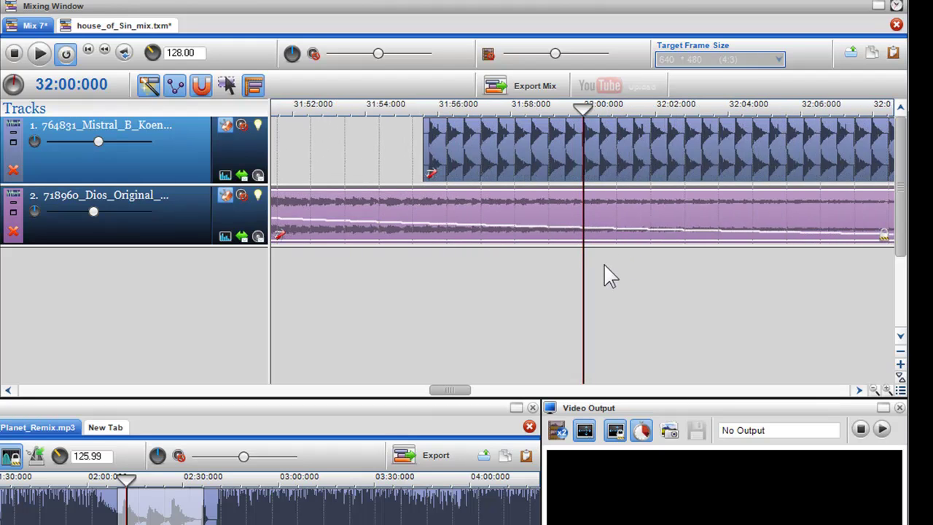
pyautogui.scroll(3, 609, 274)
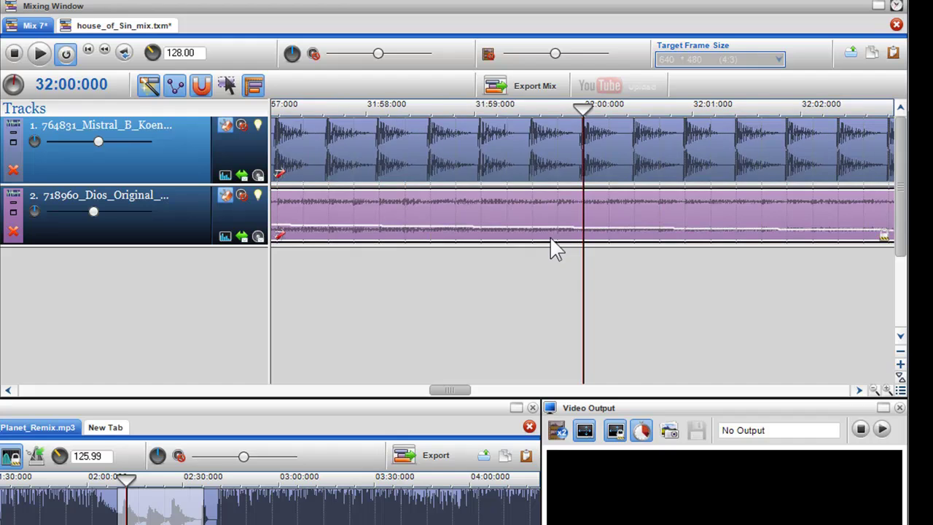
pyautogui.scroll(-3, 554, 248)
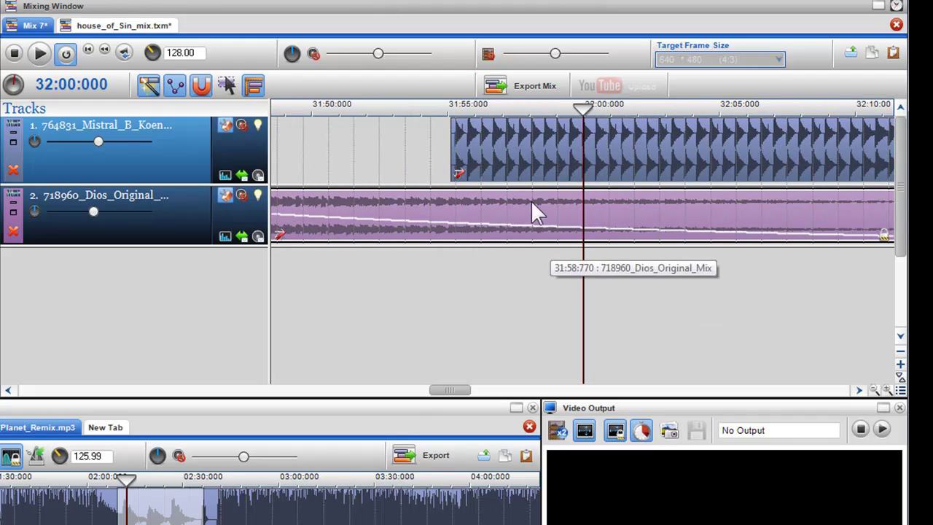
pyautogui.moveTo(495, 144); pyautogui.dragTo(487, 145)
# Add a fade-in to the Mistral clip and move the last track-1 segment further left.
pyautogui.scroll(-2, 496, 191)
pyautogui.scroll(-5, 500, 216)
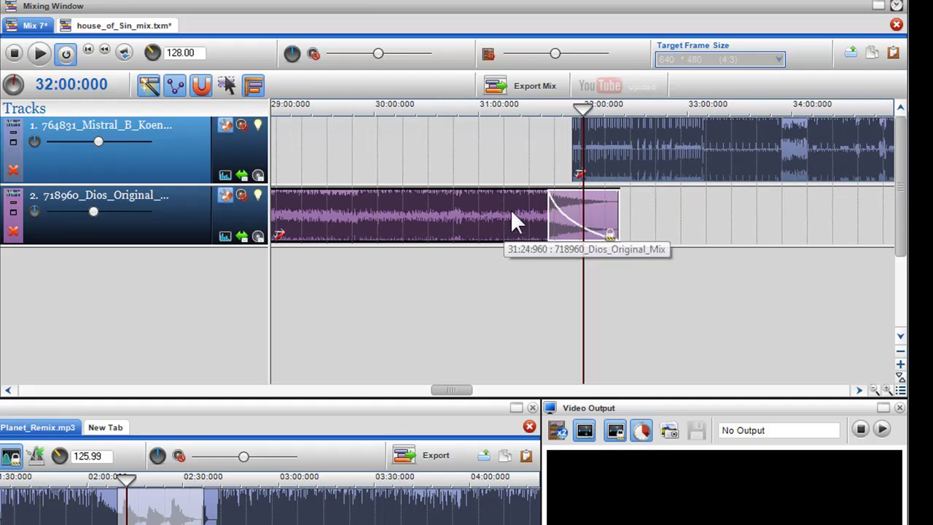
pyautogui.moveTo(574, 121); pyautogui.dragTo(624, 122)
pyautogui.scroll(-6, 678, 221)
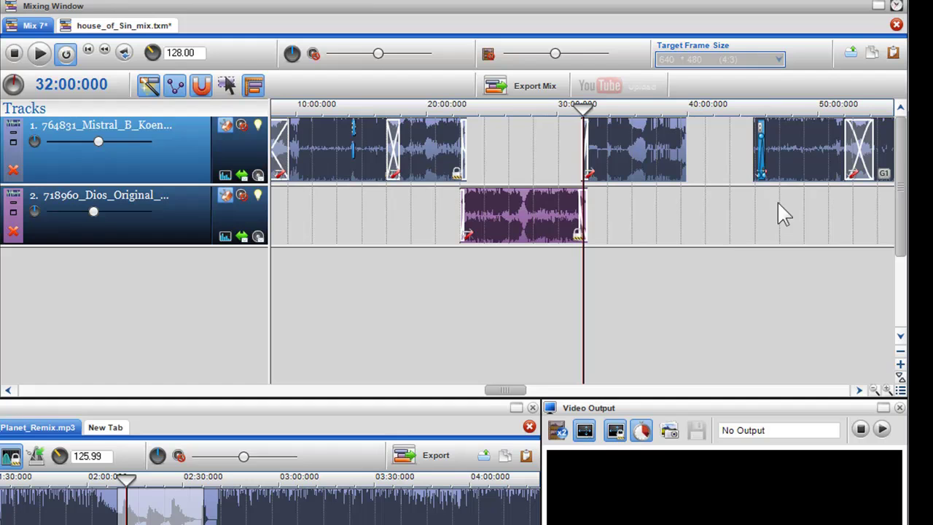
pyautogui.moveTo(809, 173); pyautogui.dragTo(729, 176)
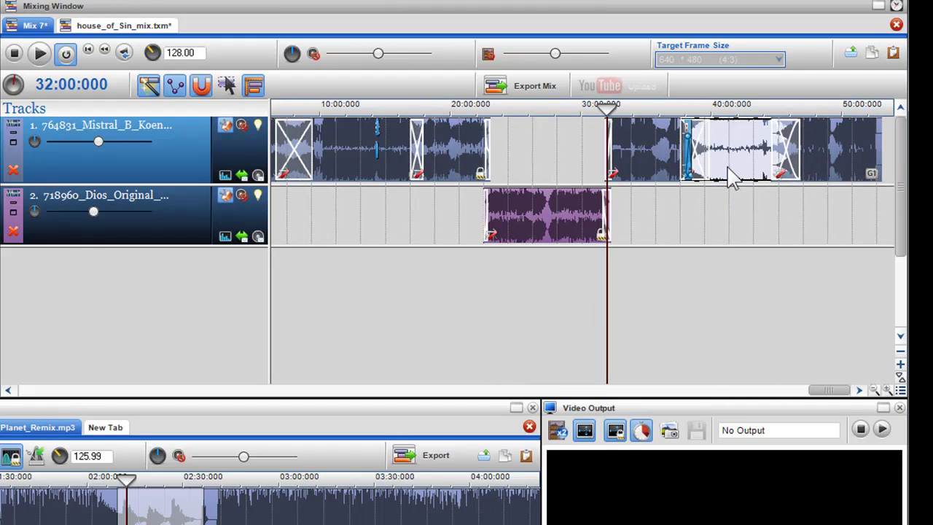
# Select the track-1 segments around 37:00–37:38 in turn to check their positions.
pyautogui.click(681, 209)
pyautogui.scroll(5, 700, 215)
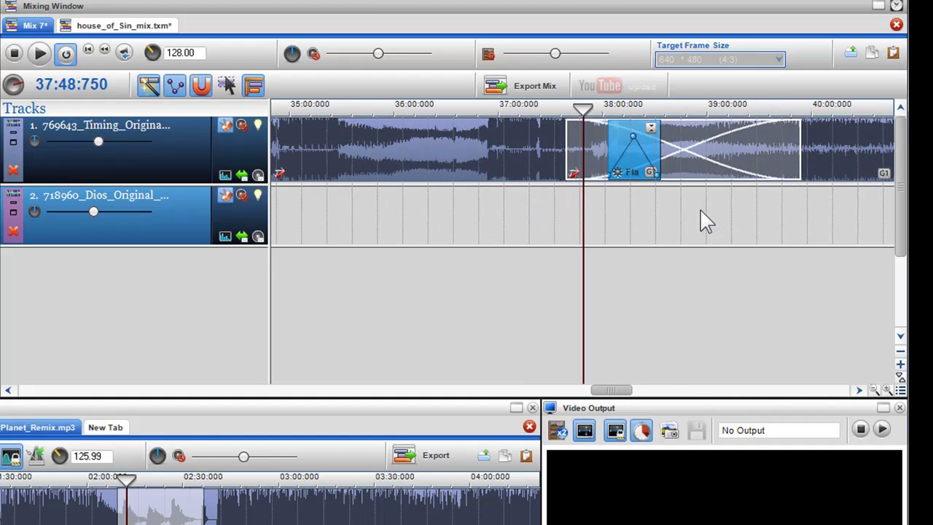
pyautogui.click(802, 176)
pyautogui.scroll(3, 729, 211)
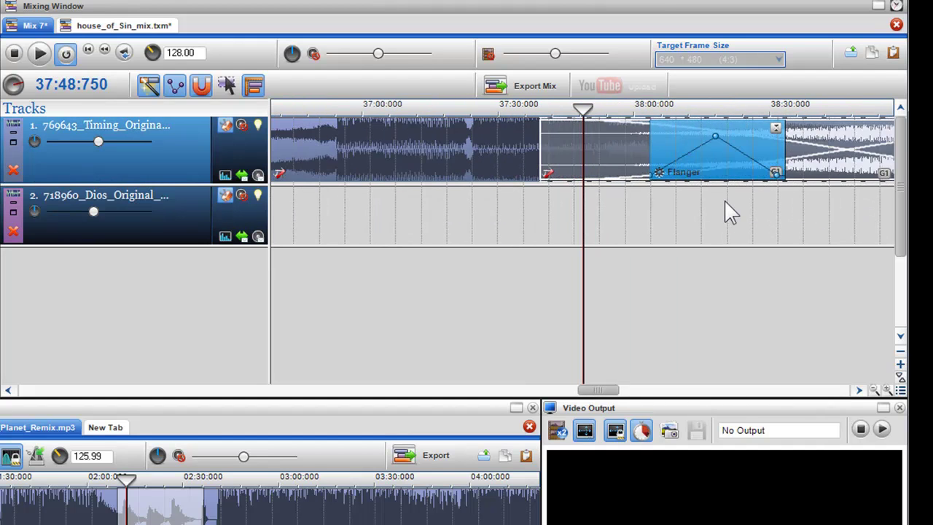
pyautogui.scroll(1, 729, 210)
pyautogui.scroll(-2, 729, 208)
pyautogui.click(520, 167)
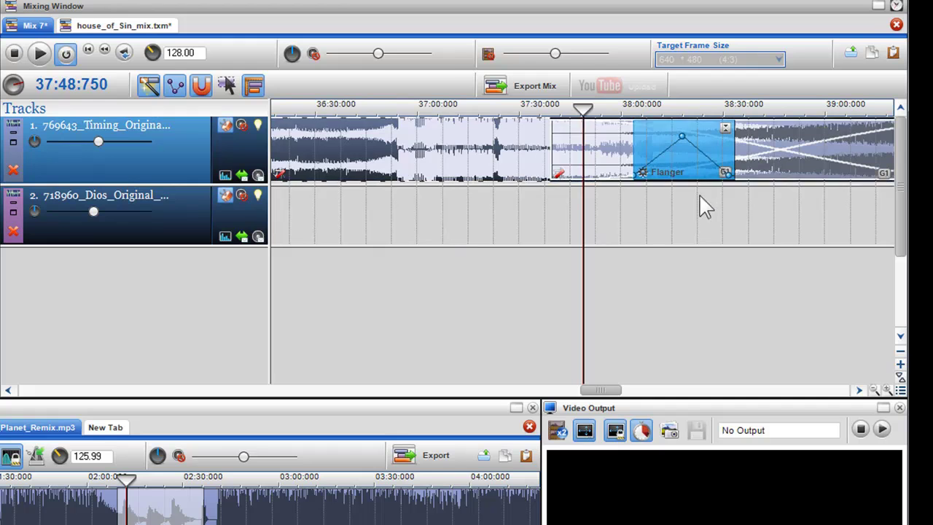
pyautogui.click(705, 162)
# Nudge the track-1 segment at 38:46:080 slightly earlier with the Left arrow.
pyautogui.click(783, 205)
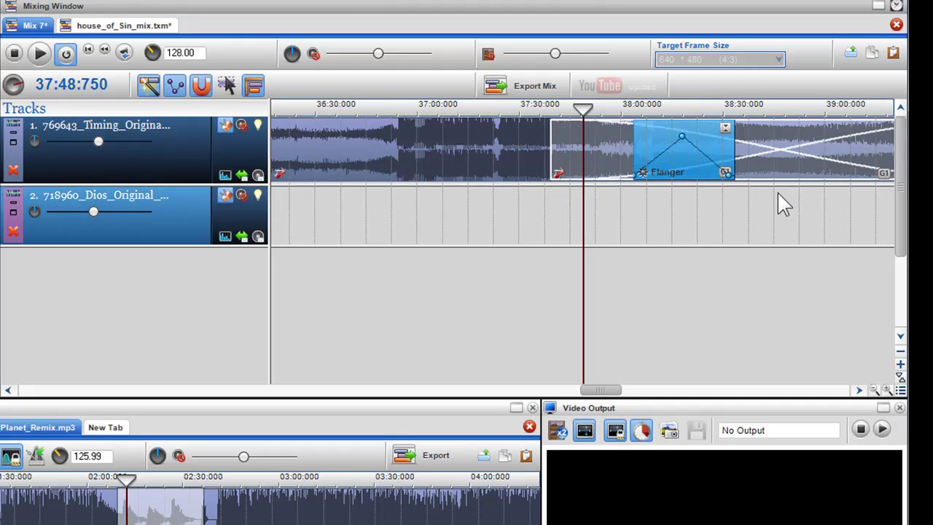
pyautogui.scroll(5, 777, 208)
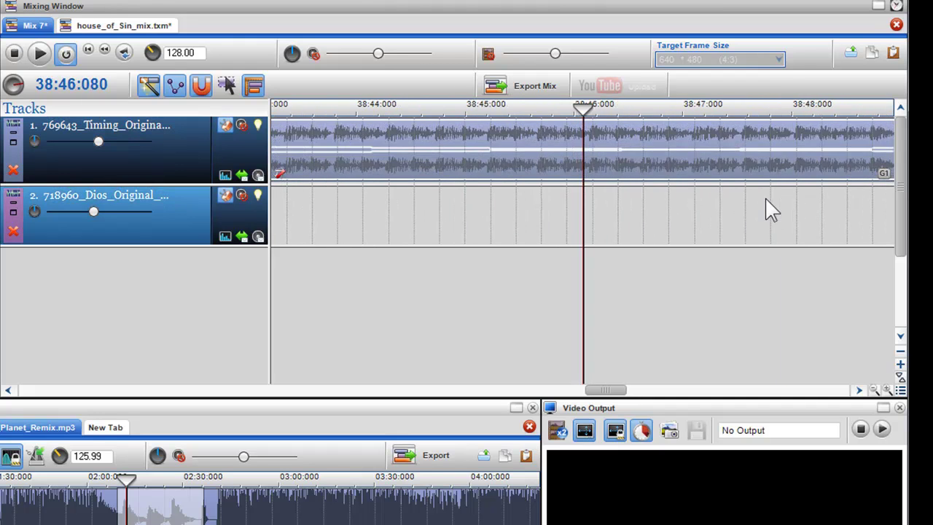
pyautogui.scroll(-1, 770, 210)
pyautogui.click(693, 146)
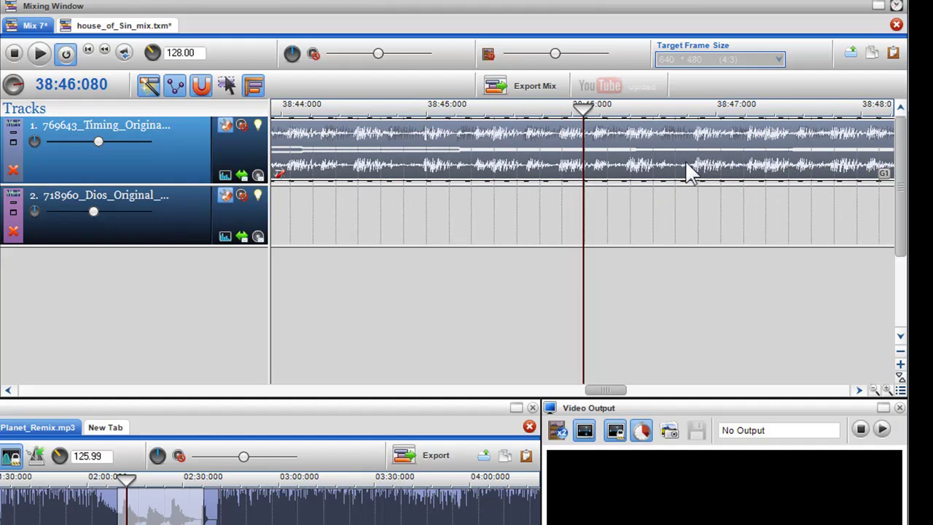
pyautogui.press('Left')
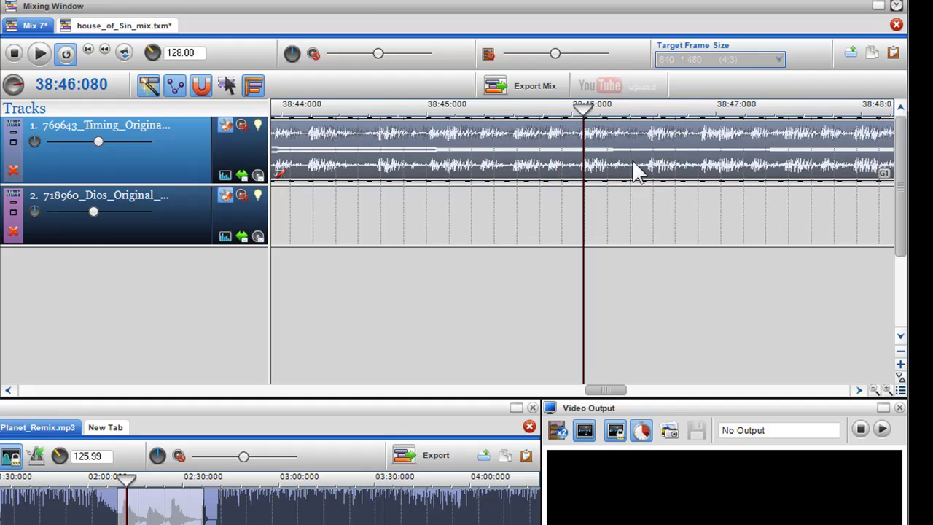
# Unlock the purple segment on track 2.
pyautogui.scroll(-5, 635, 183)
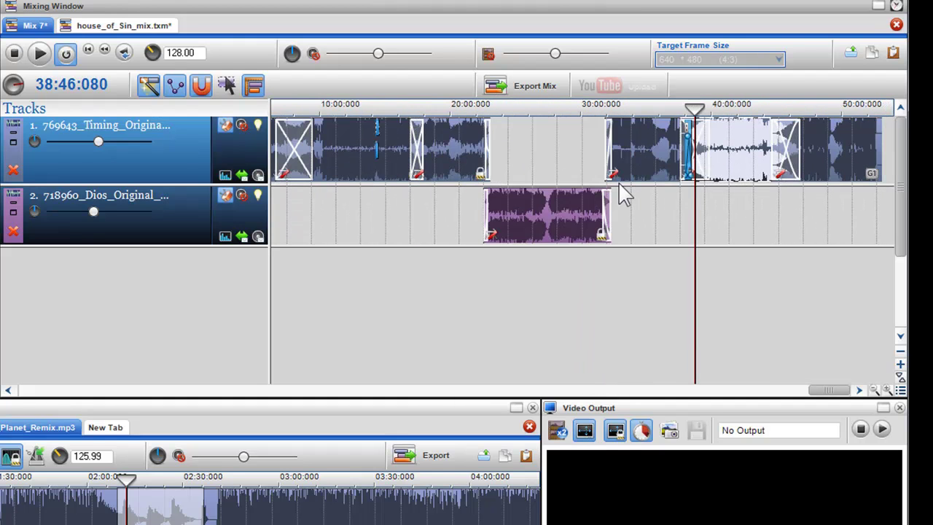
pyautogui.rightClick(433, 150)
pyautogui.click(479, 210)
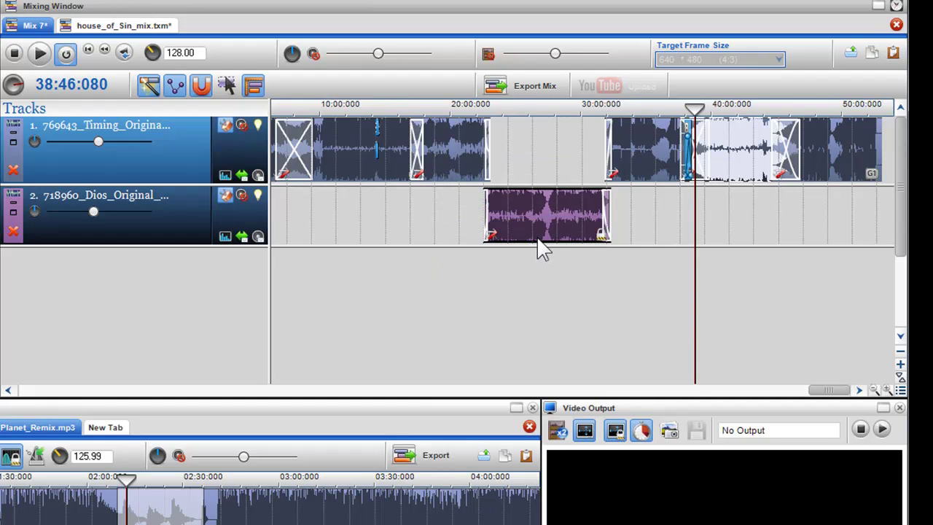
pyautogui.rightClick(535, 214)
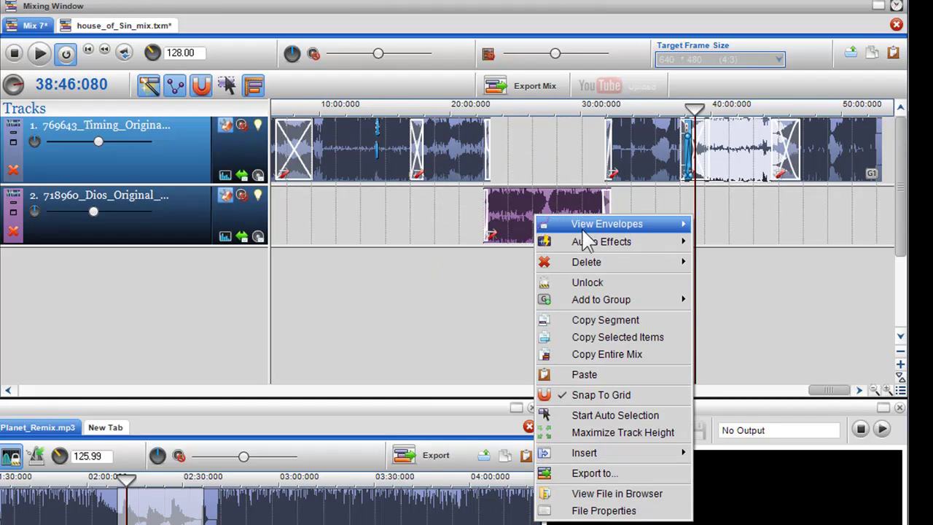
pyautogui.click(601, 283)
# Remove the track-1 segments between 30:00 and 45:00 from their group.
pyautogui.scroll(-2, 522, 255)
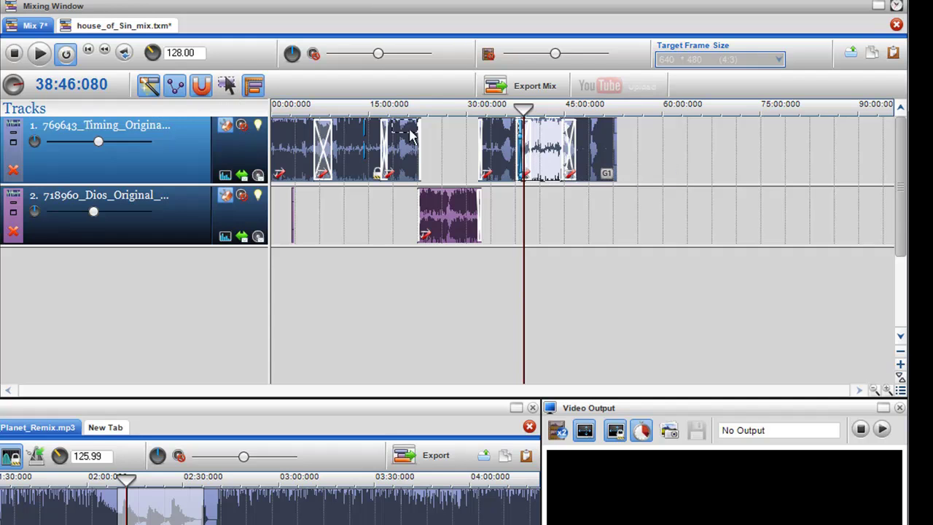
pyautogui.moveTo(436, 144); pyautogui.dragTo(671, 167)
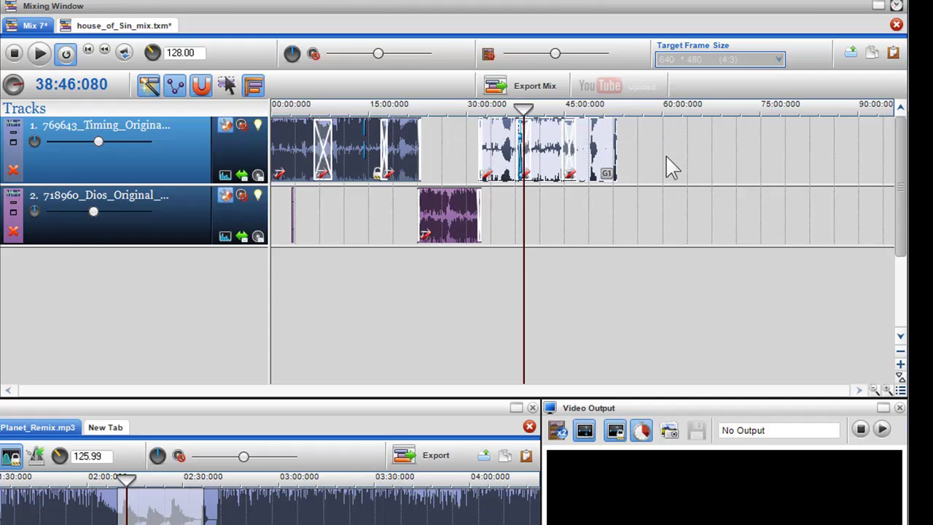
pyautogui.rightClick(545, 159)
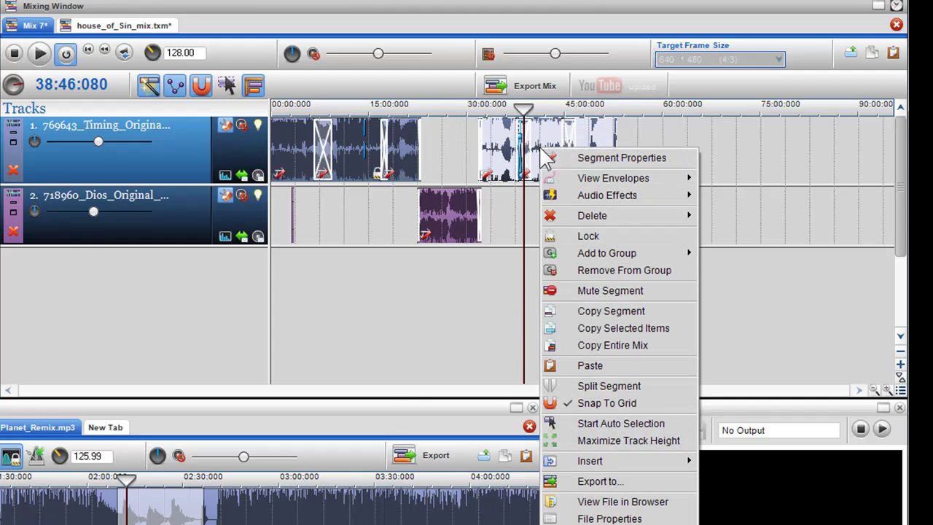
pyautogui.click(631, 272)
pyautogui.click(610, 233)
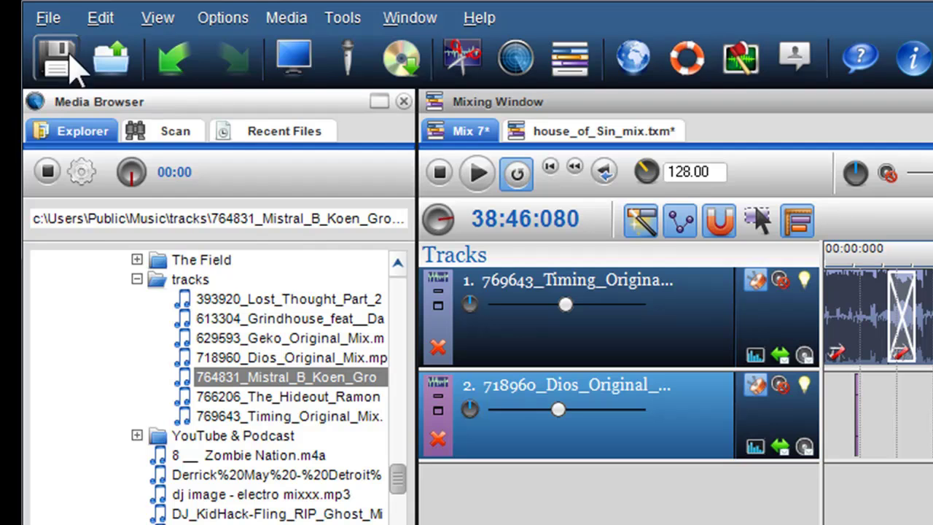
pyautogui.click(50, 22)
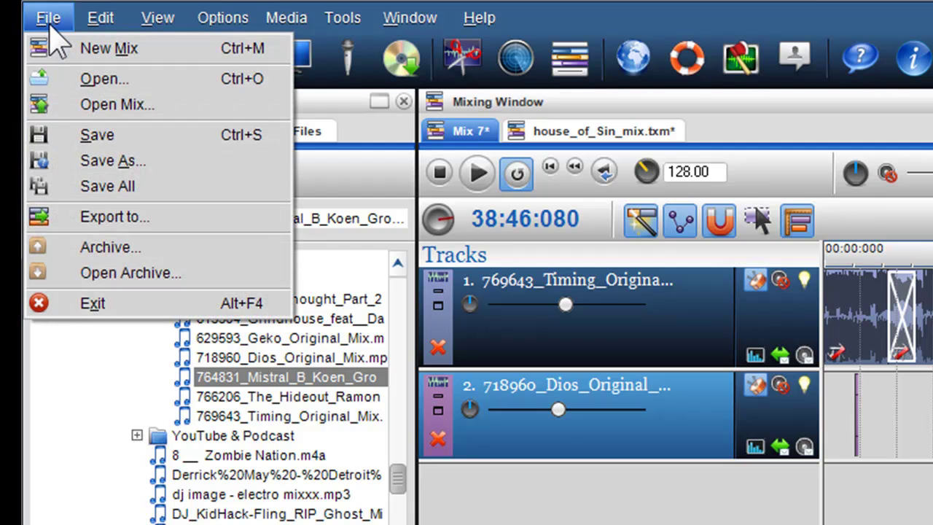
pyautogui.click(95, 162)
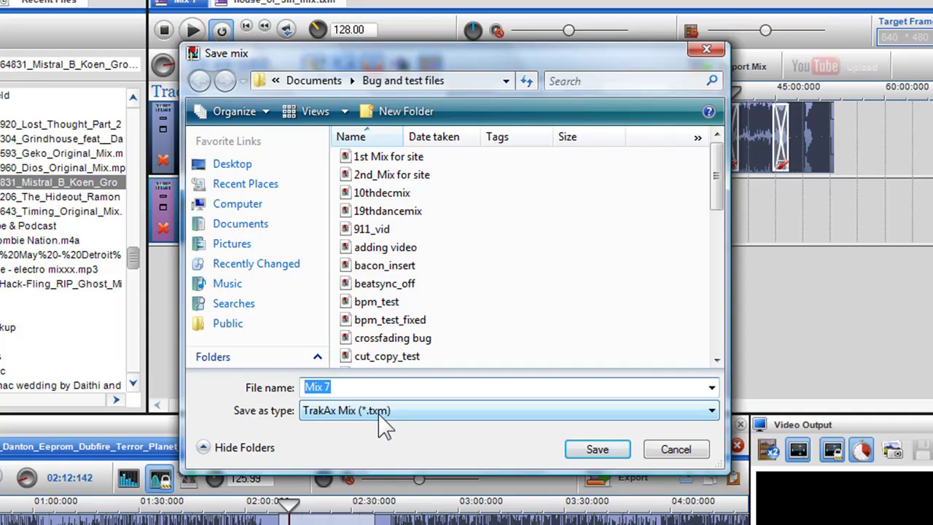
pyautogui.click(672, 452)
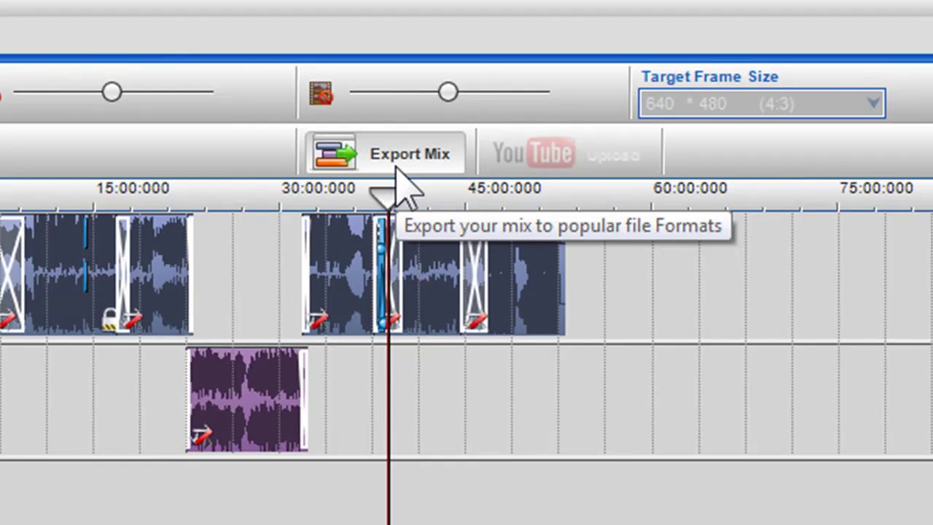
# Start the mix export named 'house mix' and open the file format list with MP3 selected.
pyautogui.click(397, 169)
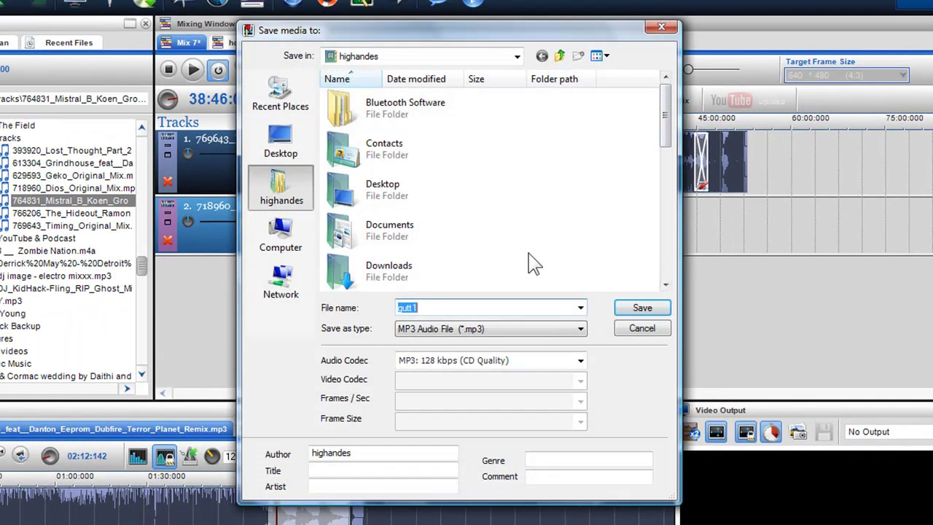
pyautogui.write('house mix')
pyautogui.click(579, 329)
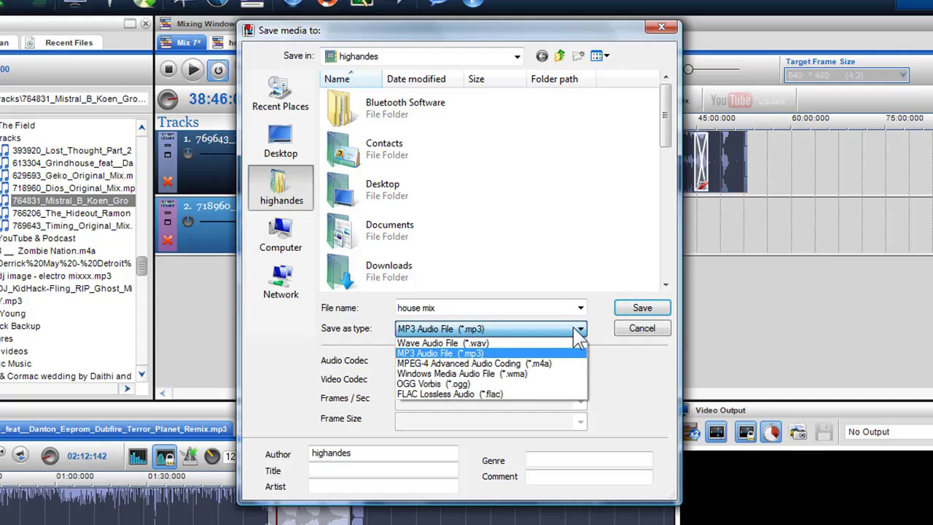